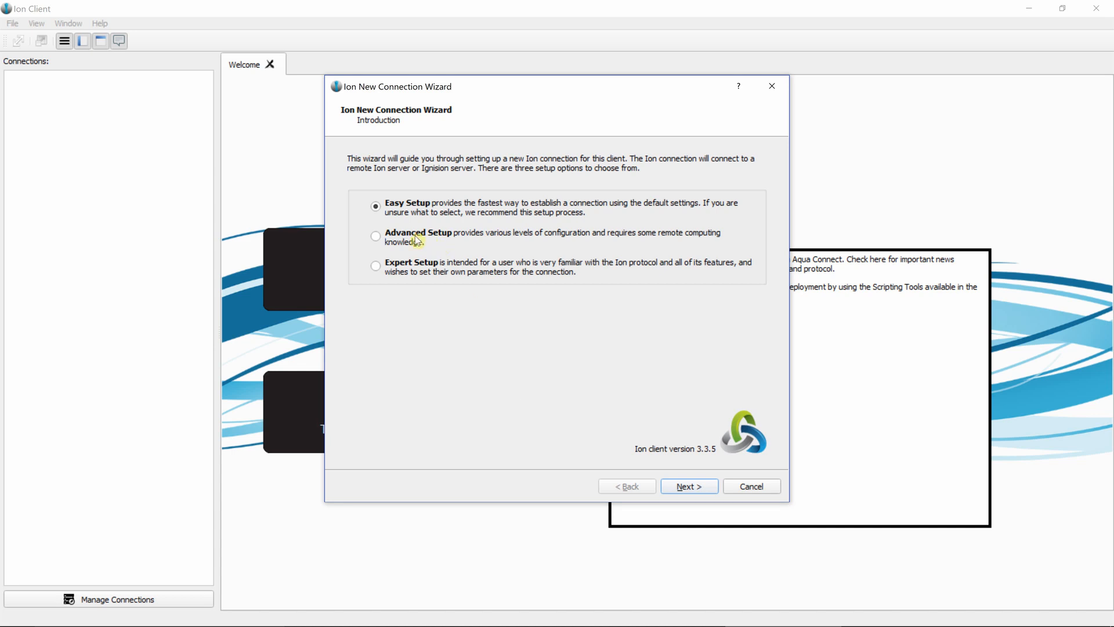
Choose the Advanced Setup option for the new connection and name it "Test Server".
left_click(376, 236)
left_click(677, 488)
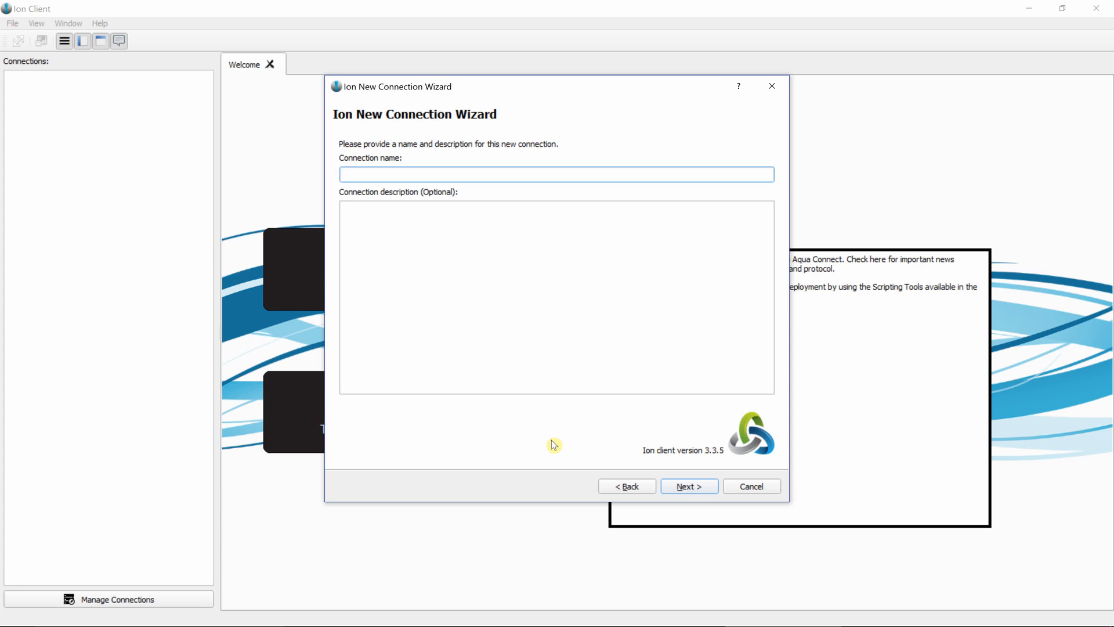
type("Test Server")
left_click(705, 492)
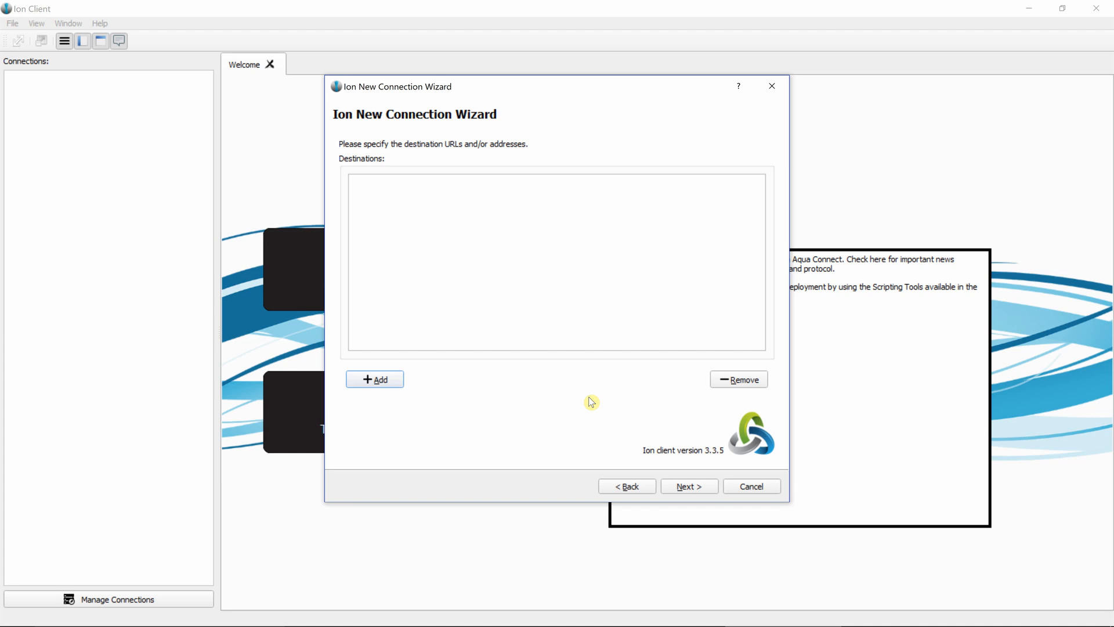
Add 10.1.100.1 as a destination address for the connection.
left_click(353, 382)
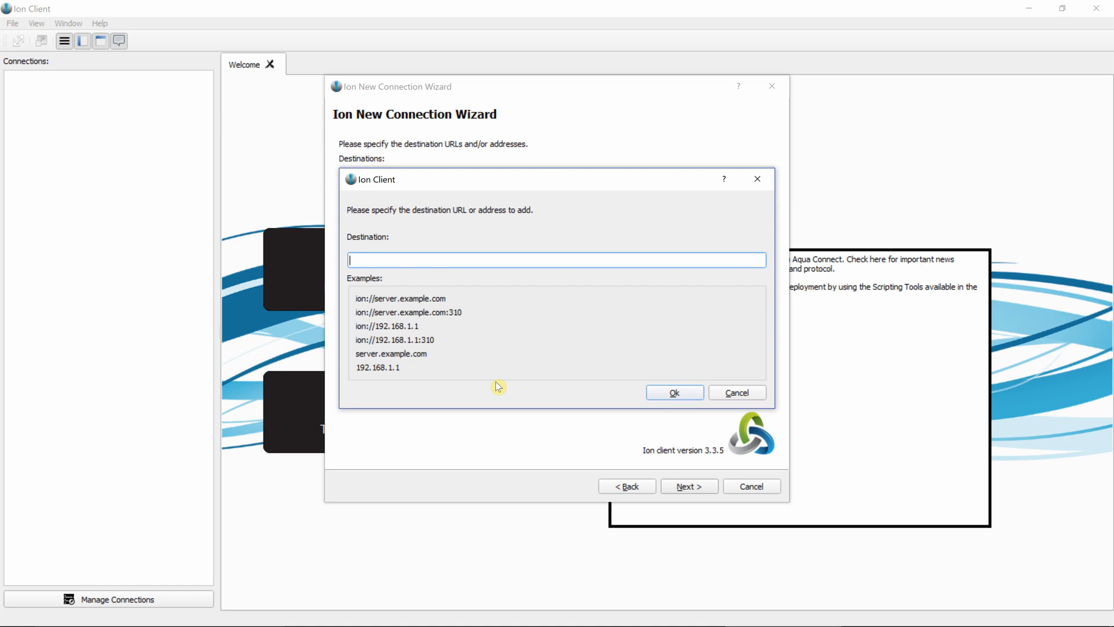
type("10.1.100.1")
left_click(689, 391)
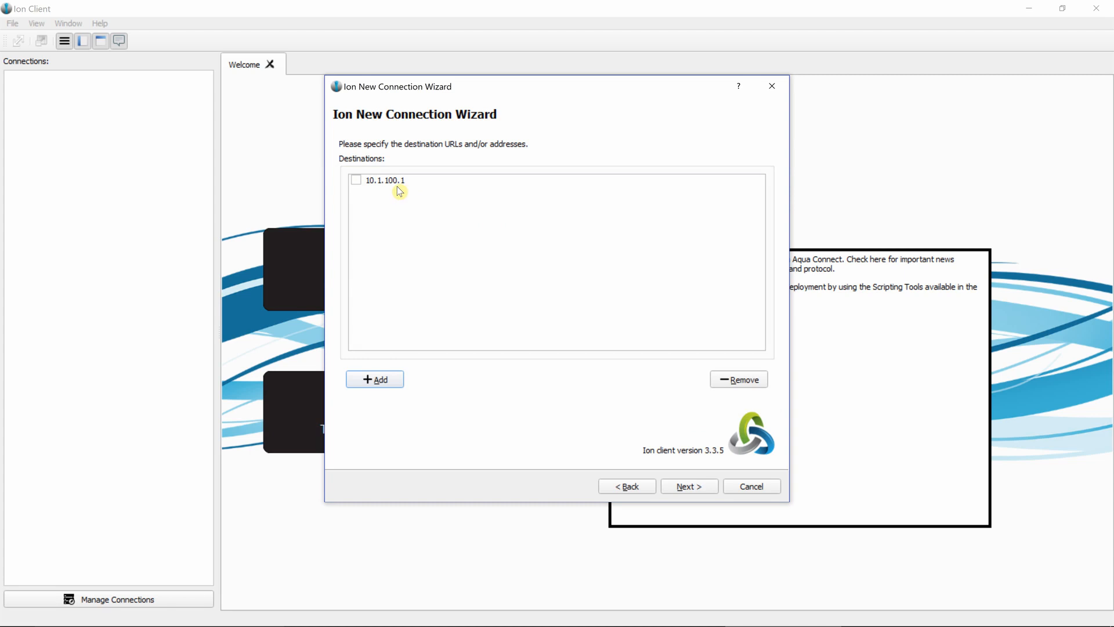
Add two more entries, 1.2.34 and 4.5.6.7, to the connection's destinations.
left_click(375, 380)
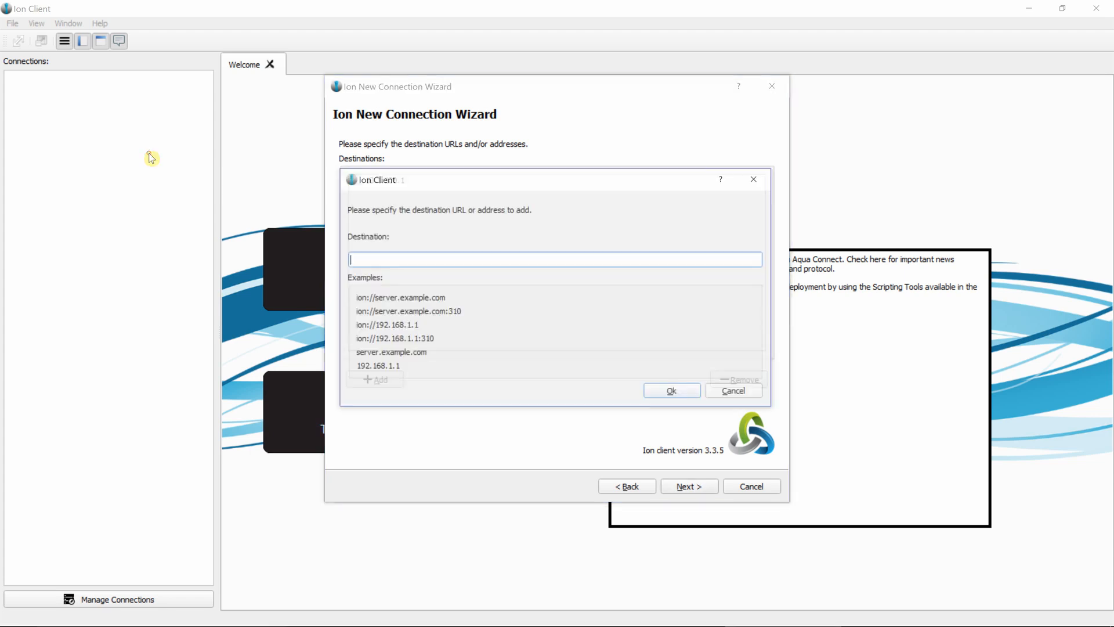
type("1.2.34")
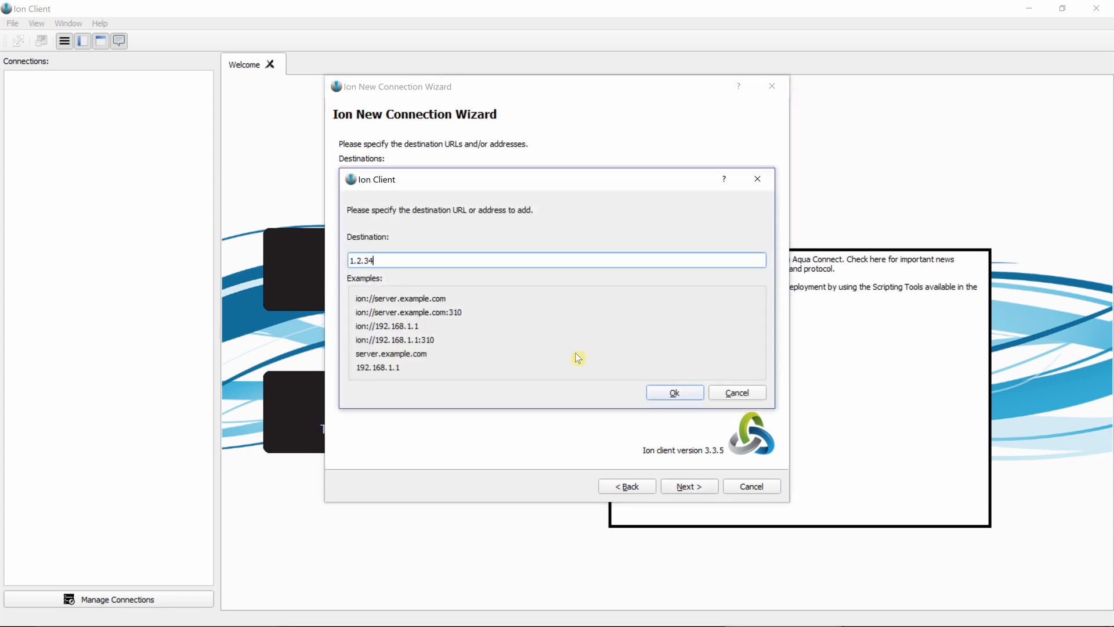
left_click(675, 393)
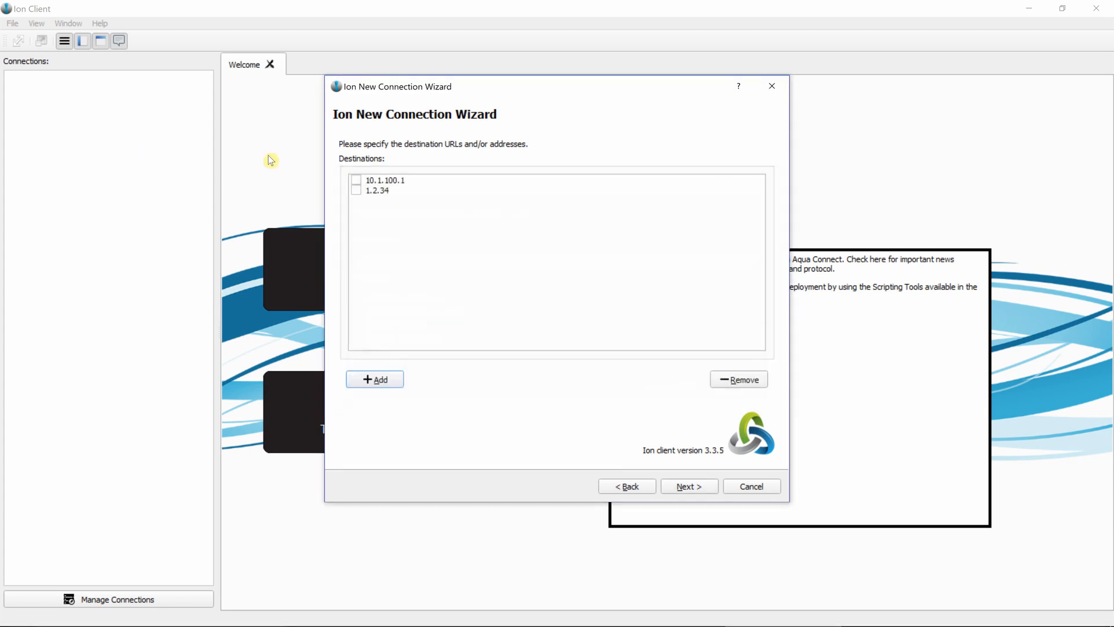
left_click(388, 381)
type("4")
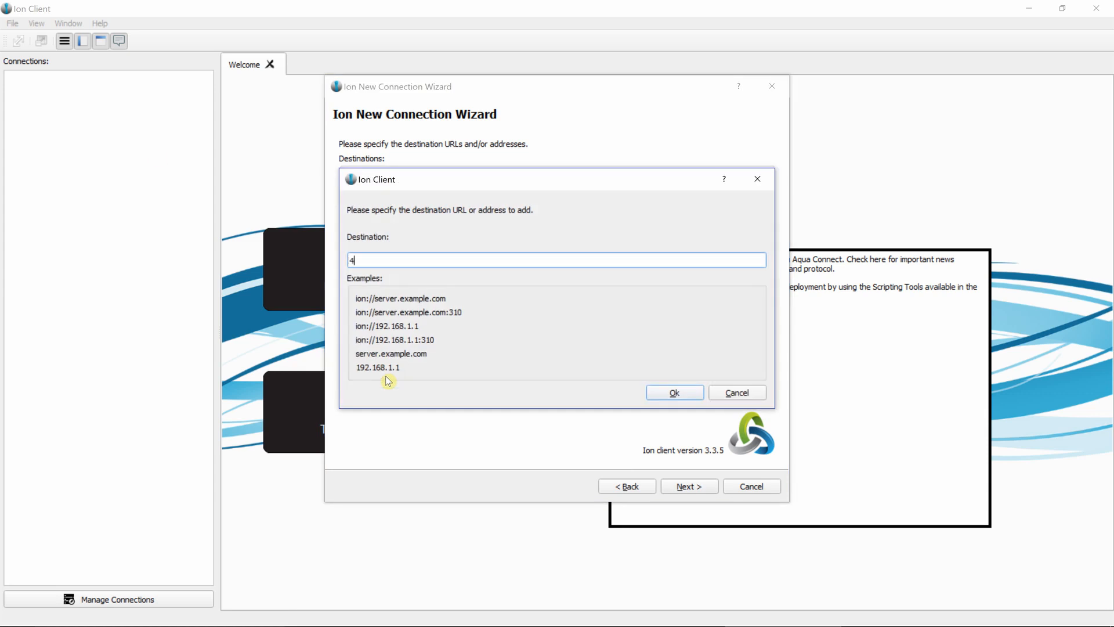
type(".5.6.7")
left_click(675, 391)
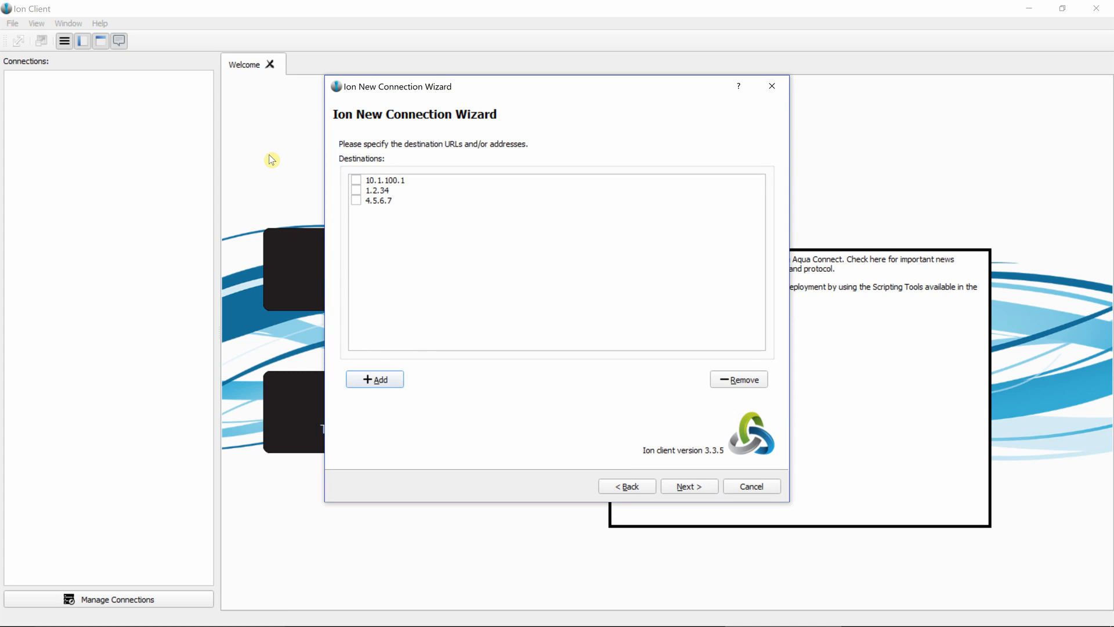
Remove the destinations 1.2.34 and 4.5.6.7 from the connection.
left_click(356, 190)
left_click(356, 200)
left_click(738, 378)
left_click(357, 180)
left_click(356, 180)
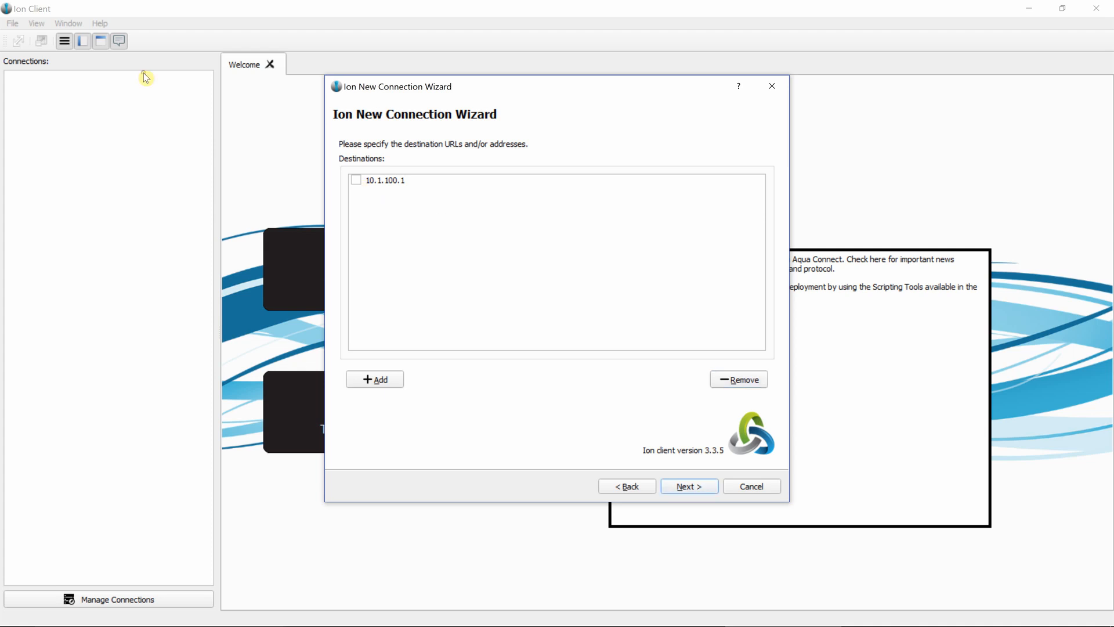
left_click(356, 180)
left_click(356, 180)
left_click(356, 180)
Continue without storing authentication information and choose the trash can as the connection icon.
left_click(703, 487)
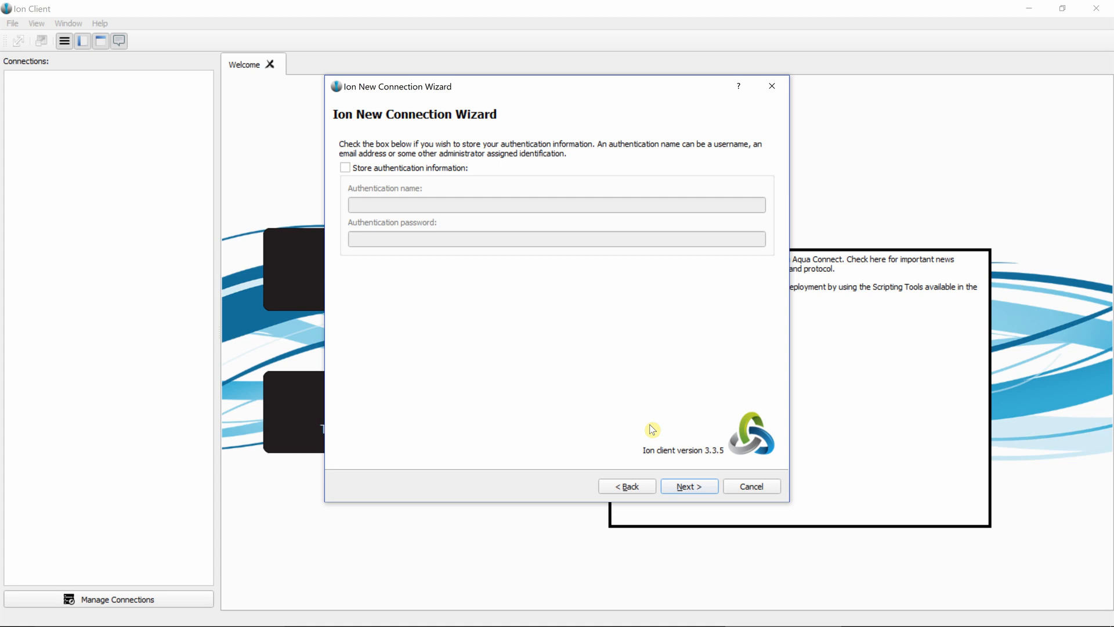
left_click(709, 488)
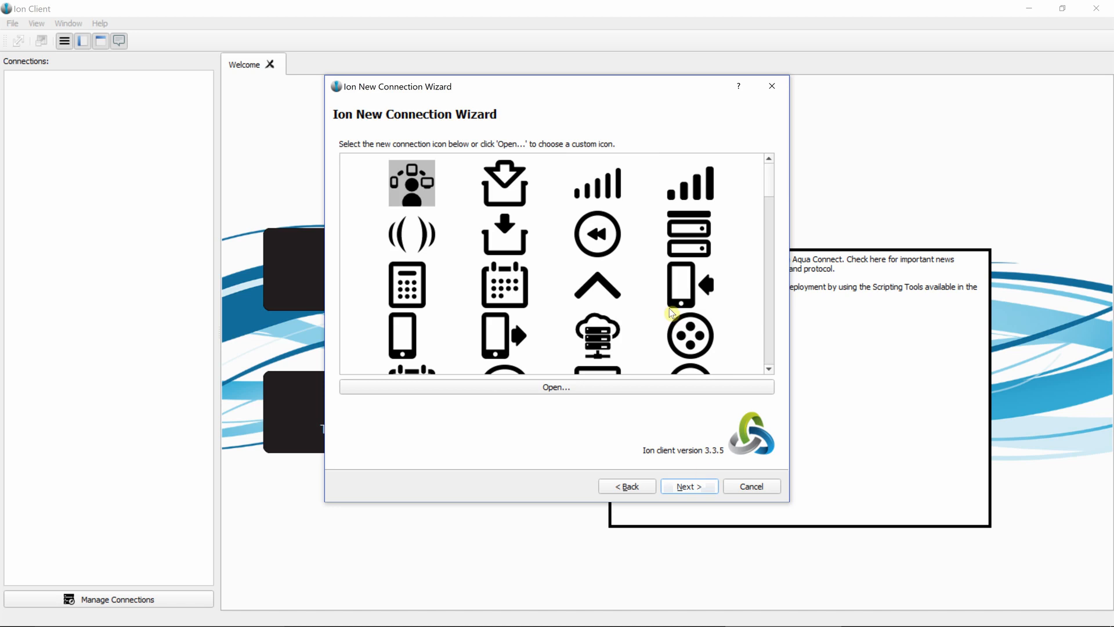
mouse_move(771, 191)
left_mouse_down()
mouse_move(769, 209)
mouse_move(766, 174)
left_mouse_up()
left_click_drag(766, 174, 773, 279)
scroll(773, 301, "down", 5)
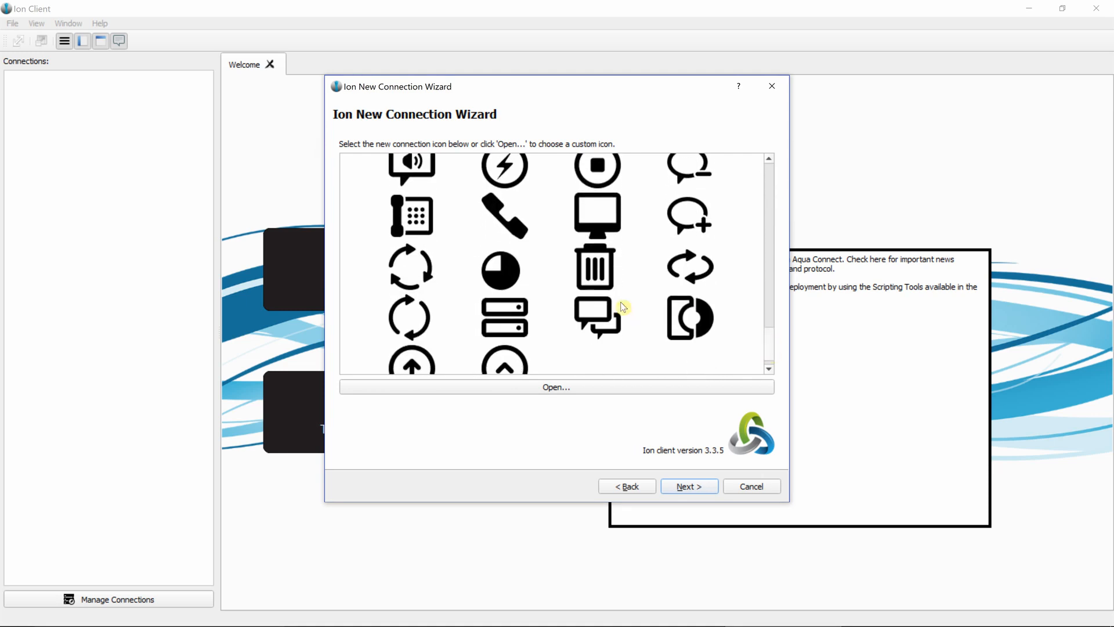
left_click(603, 273)
left_click(672, 483)
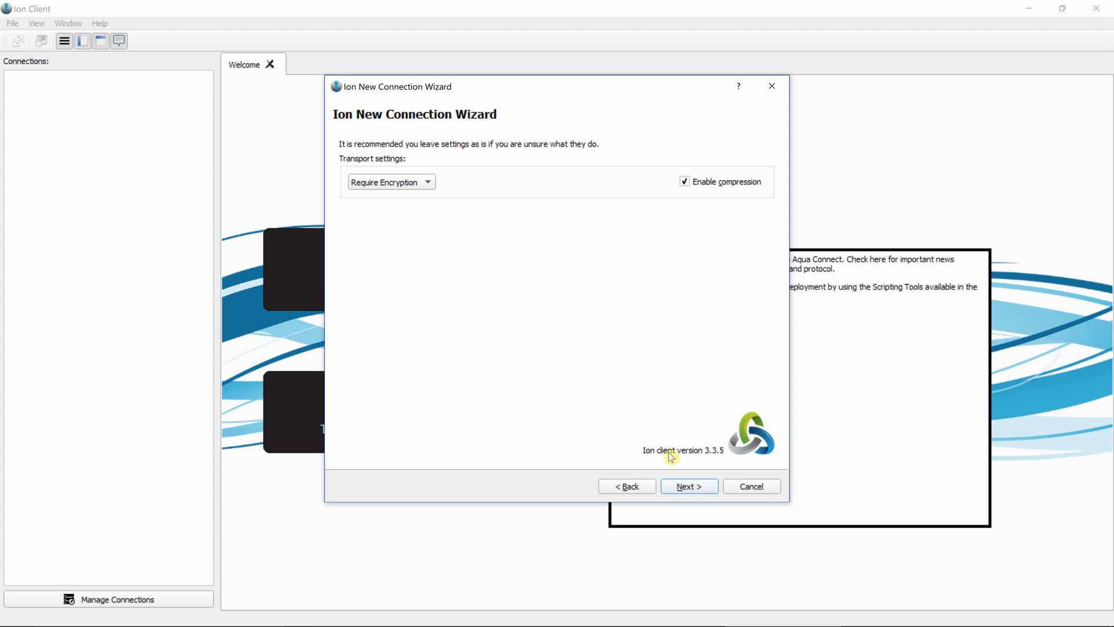
Accept the default transport settings and set the size of display 1 to 1024×768.
left_click(692, 488)
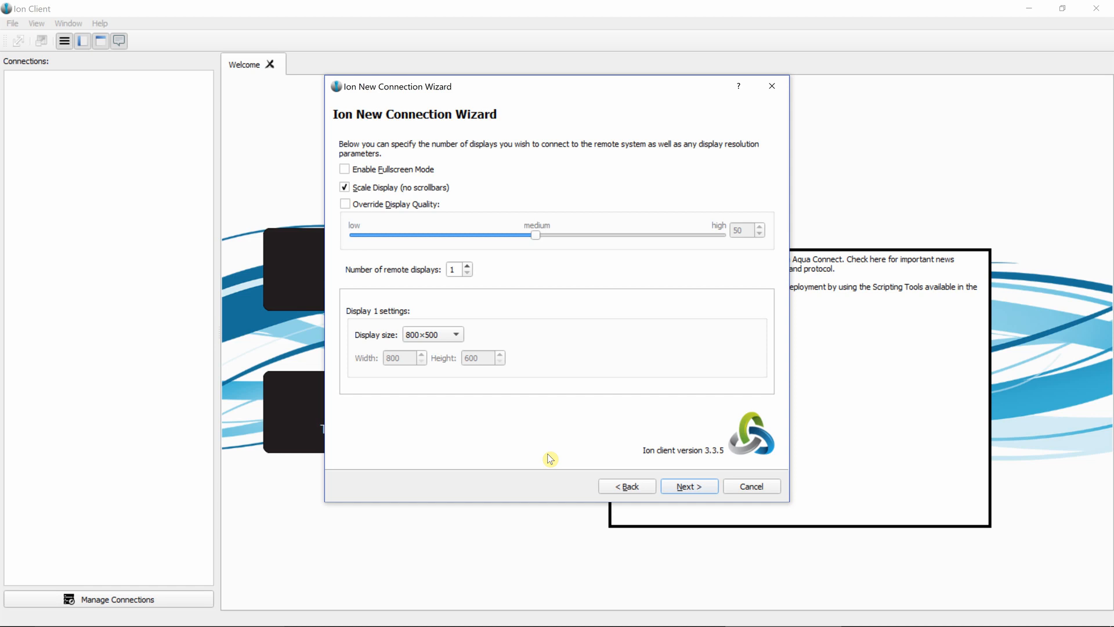
left_click(456, 334)
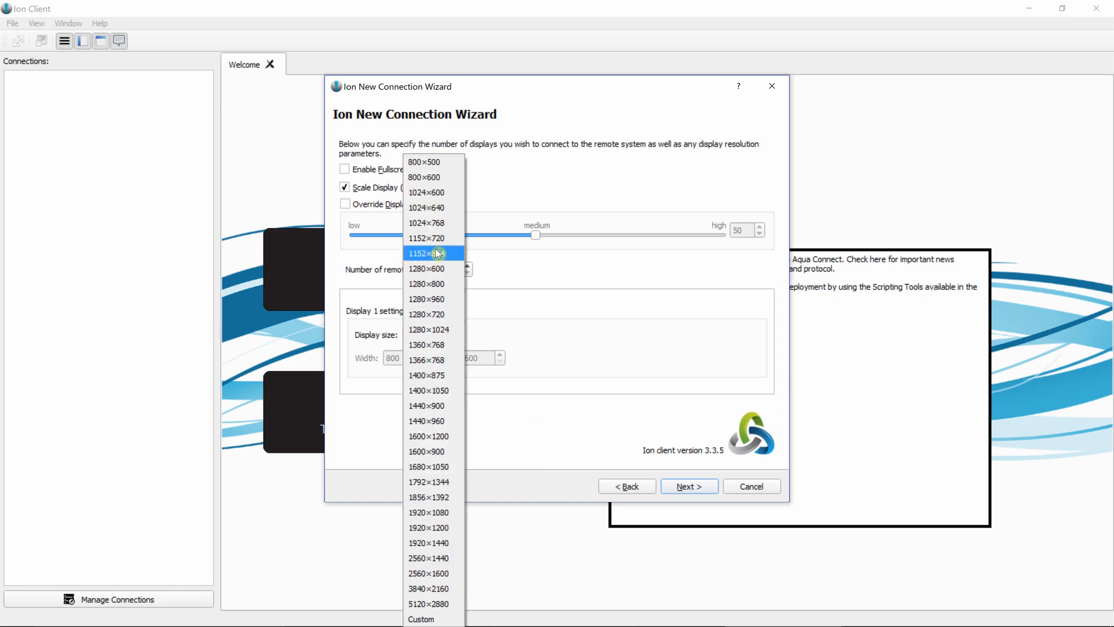
left_click(437, 225)
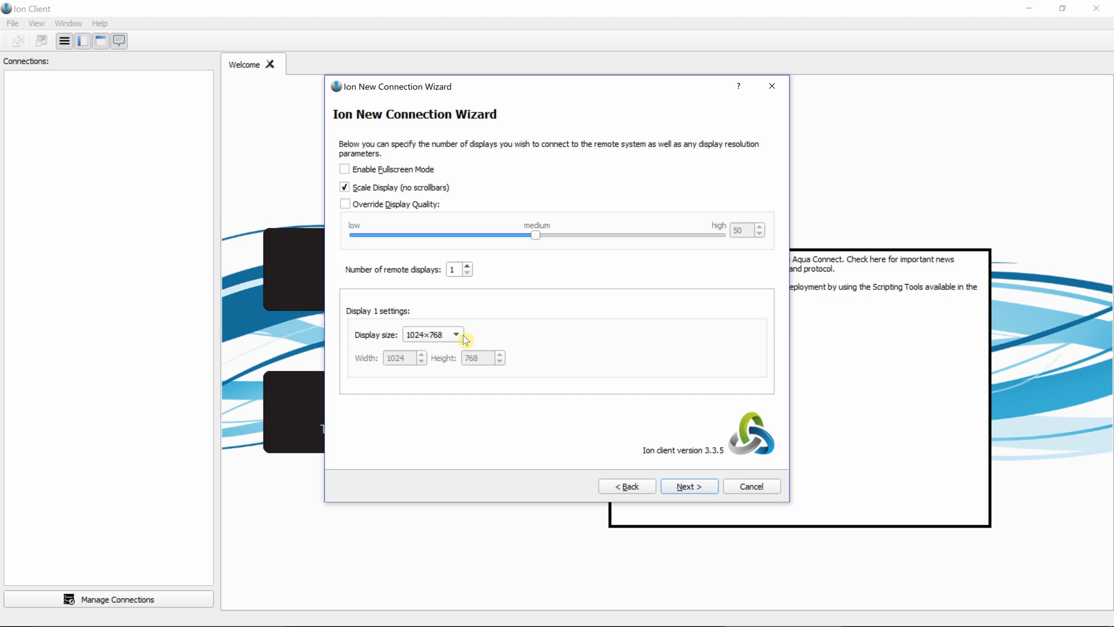
left_click(678, 491)
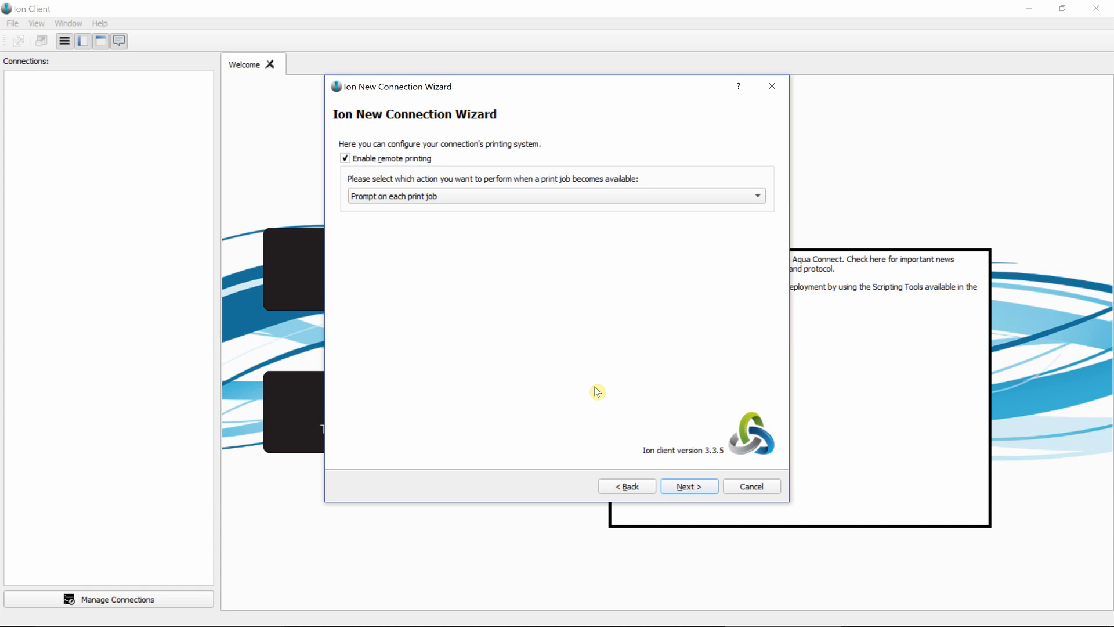
Disable remote printing for the connection and proceed to the wizard's final page.
left_click(438, 197)
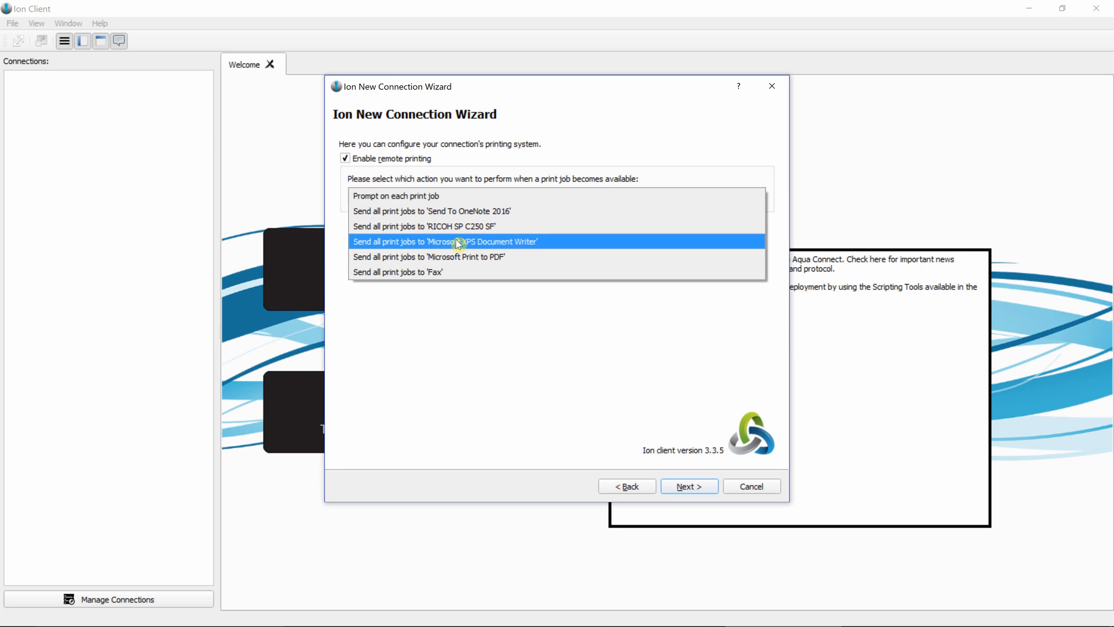
left_click(465, 182)
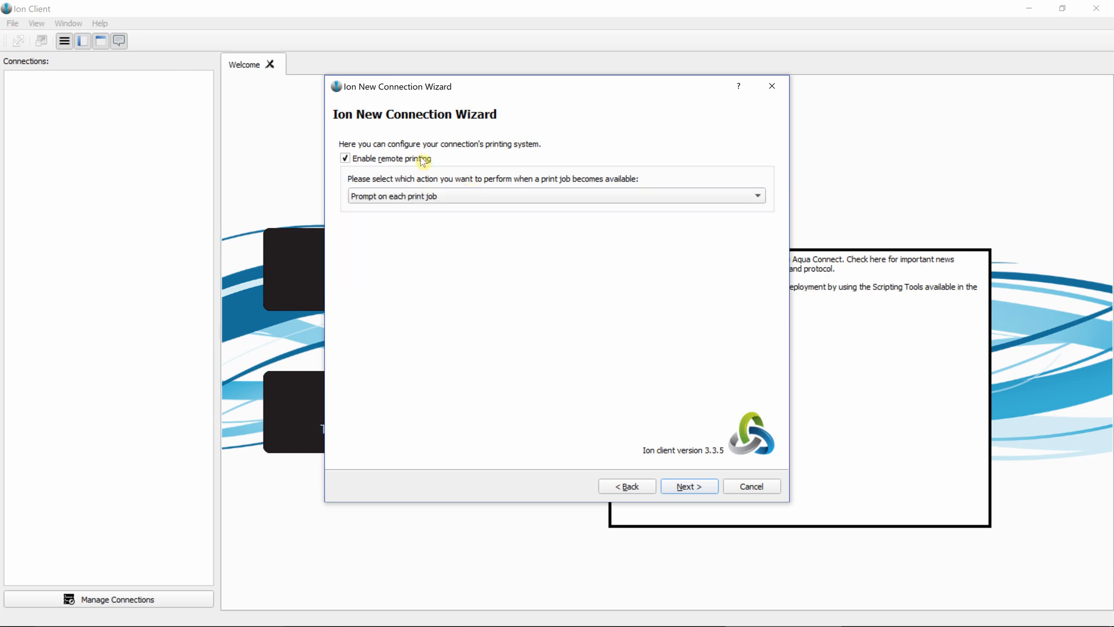
left_click(422, 158)
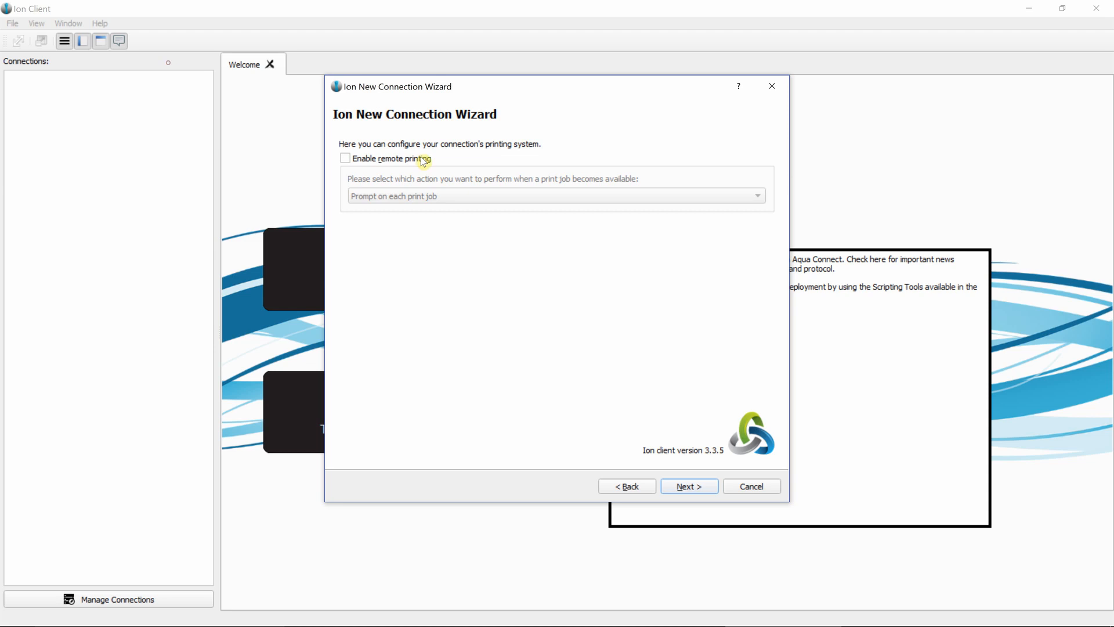
left_click(690, 488)
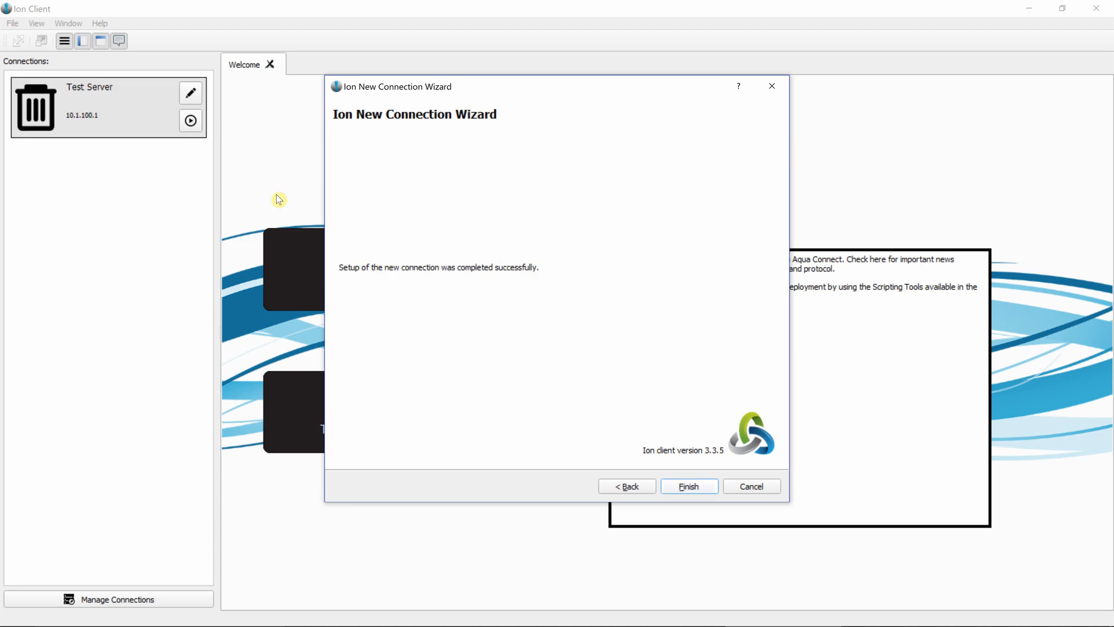